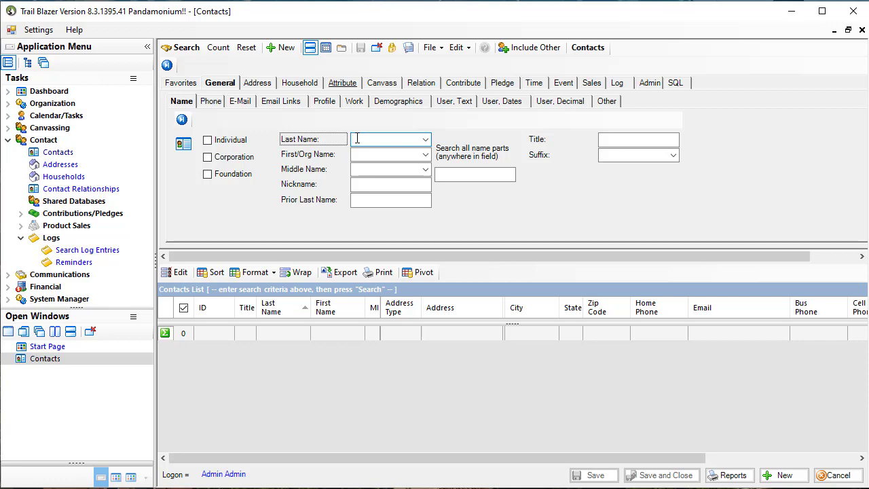
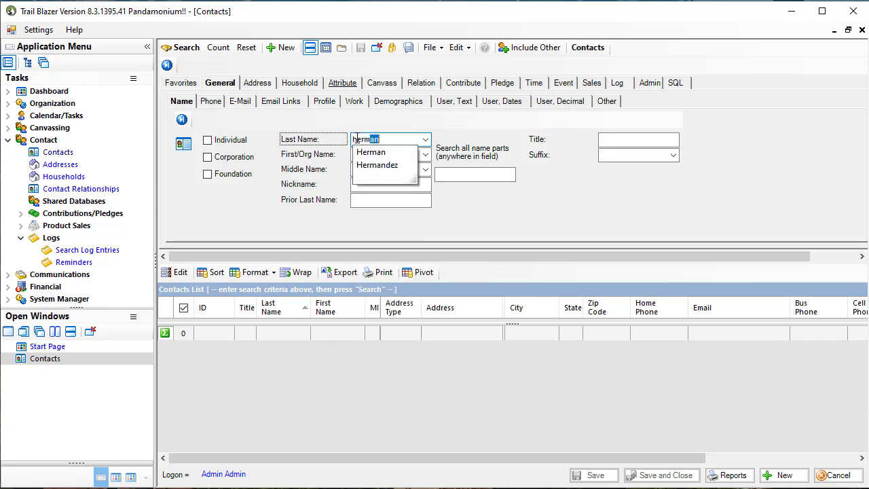
Step: Search the contacts by the donor's last and first name and open the matching contact record
key(Down)
key(Down)
key(Tab)
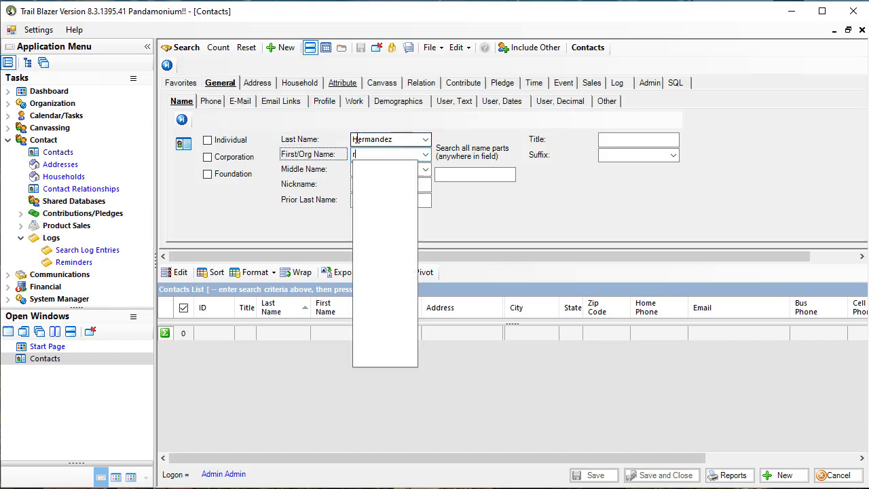
key(Return)
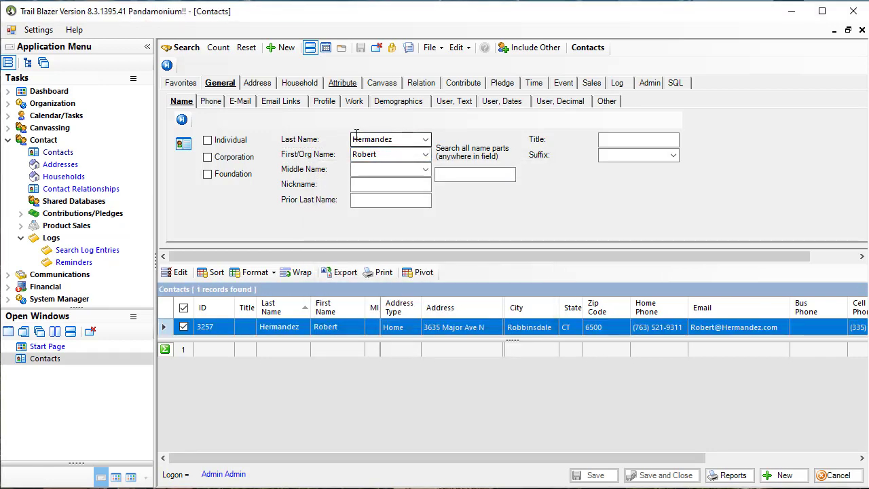
click(330, 332)
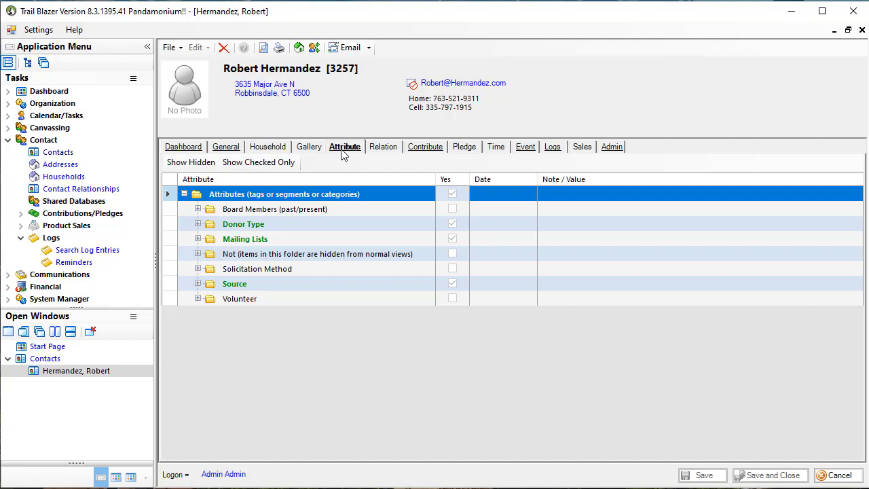
Step: Add and save a new contribution for this contact with check number 123132 and an amount of 250
click(423, 151)
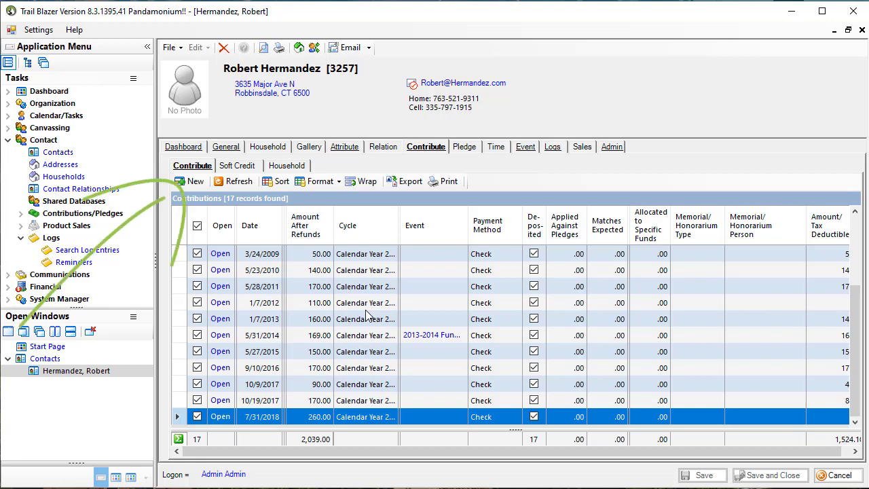
click(193, 182)
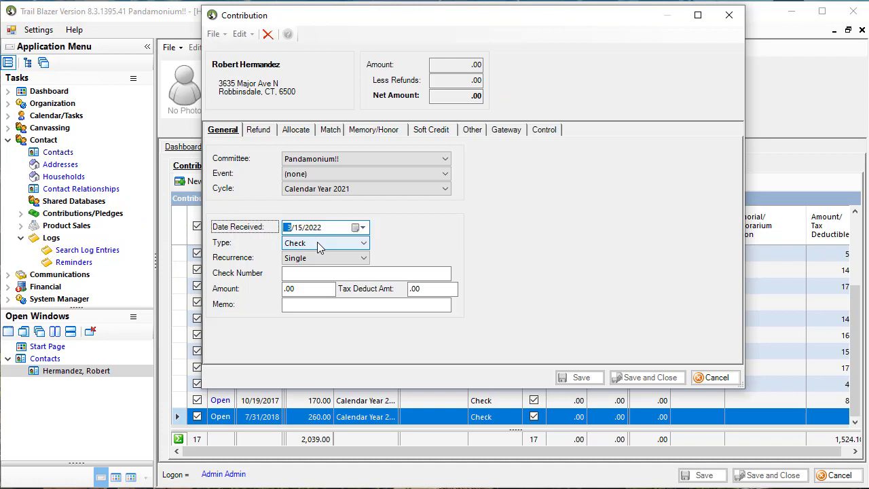
click(293, 272)
text(1)
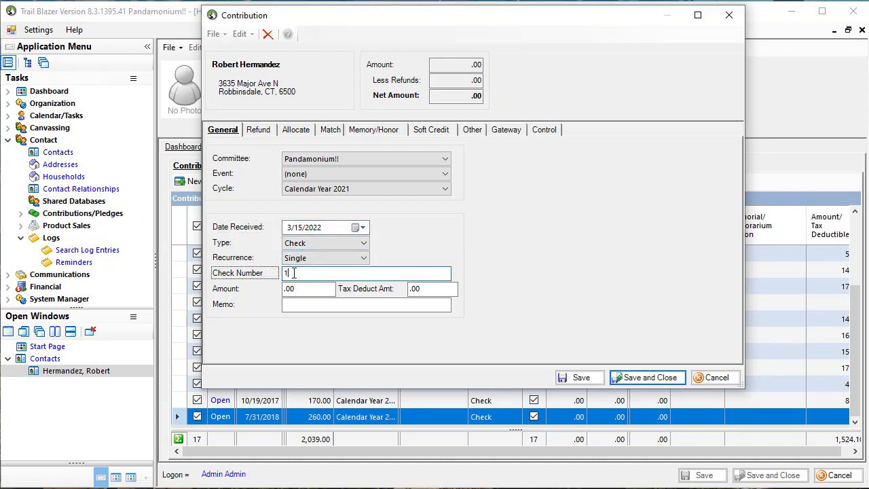
text(23132)
key(Tab)
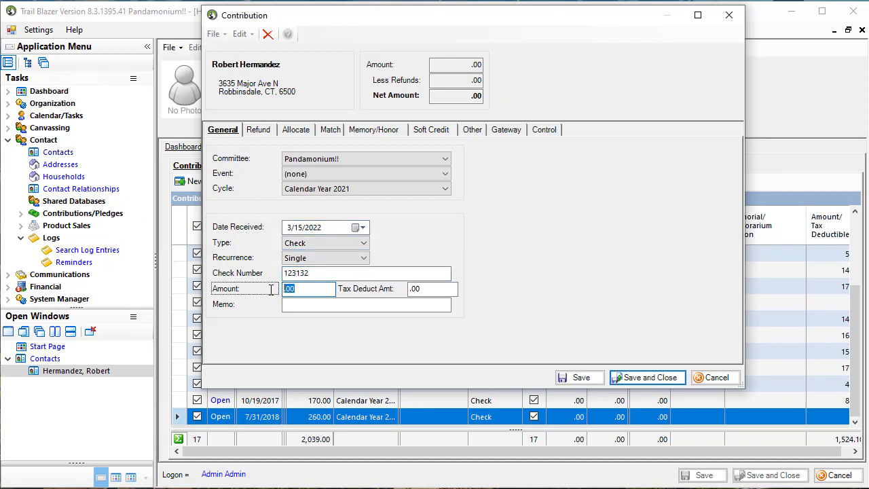
text(250)
key(Tab)
click(645, 378)
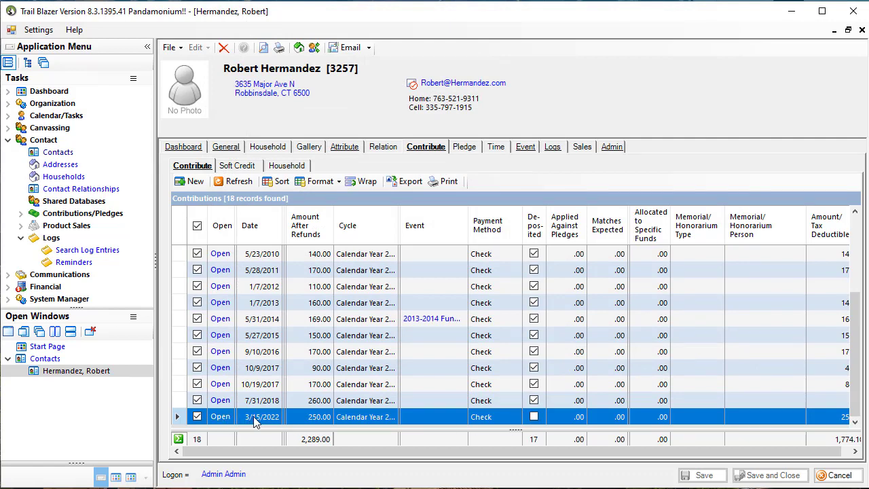
Step: Reopen the newly added contribution, assign it to the Big Truck and Tractor Rally event, and set the date received to 3/14/2022
click(221, 416)
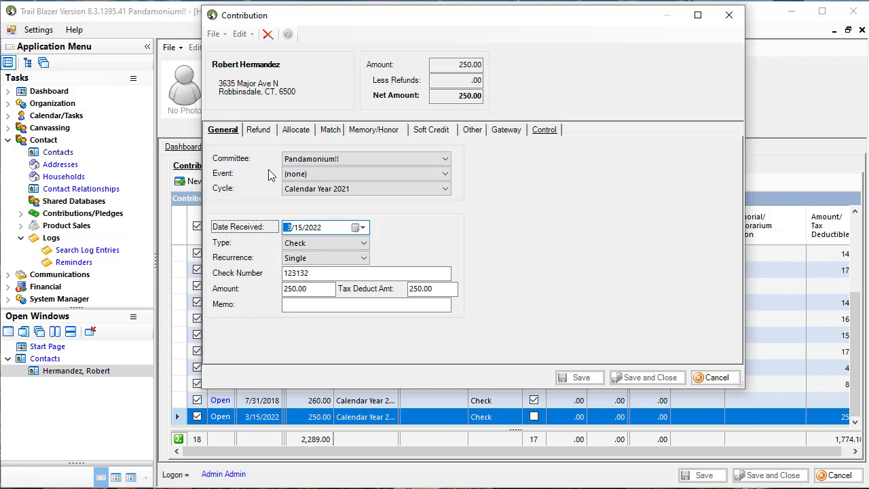
click(310, 175)
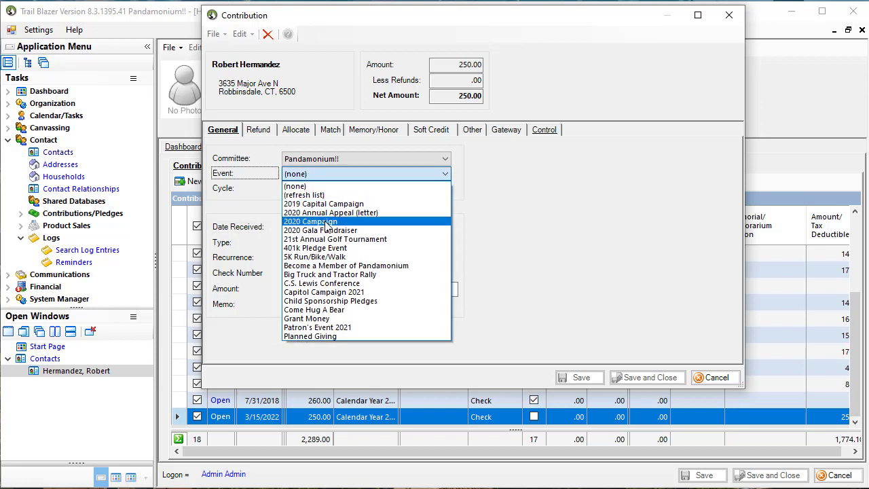
click(332, 275)
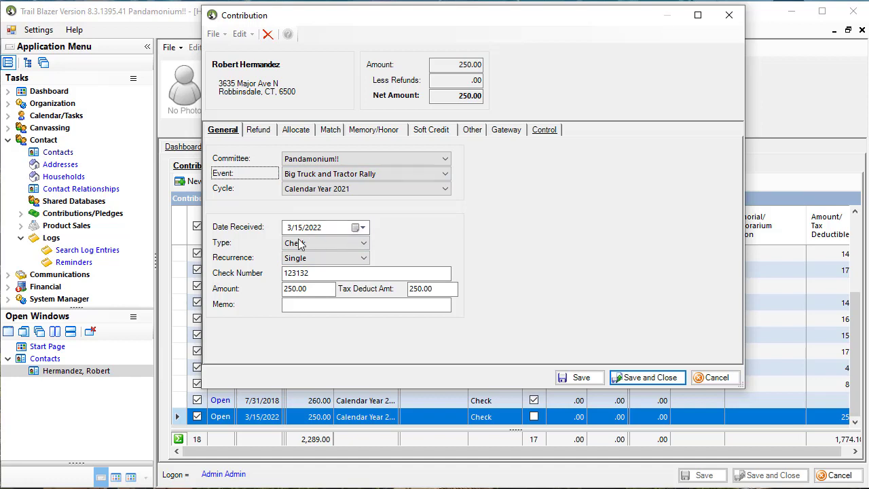
click(360, 229)
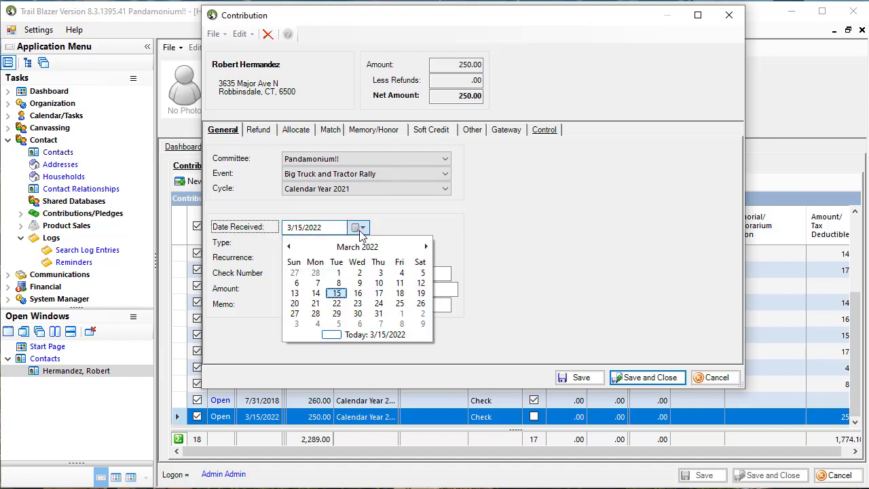
click(315, 295)
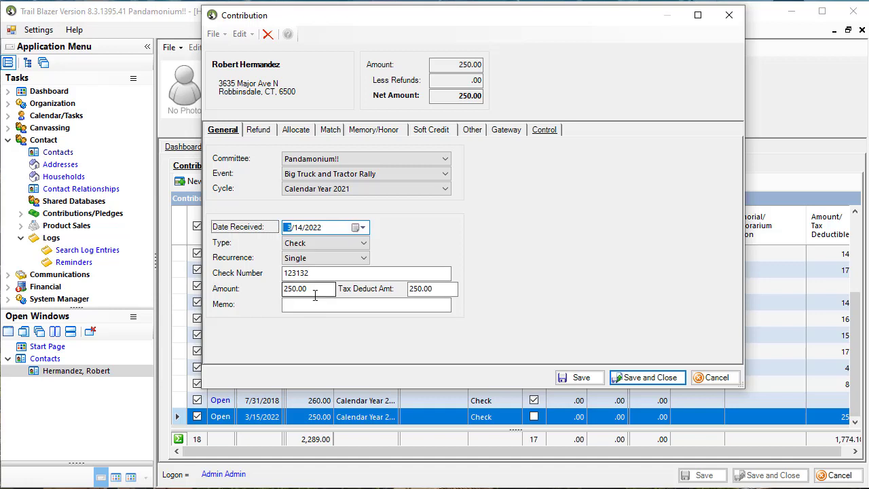
Step: Review the available contribution payment types and keep Check as the selection
click(303, 247)
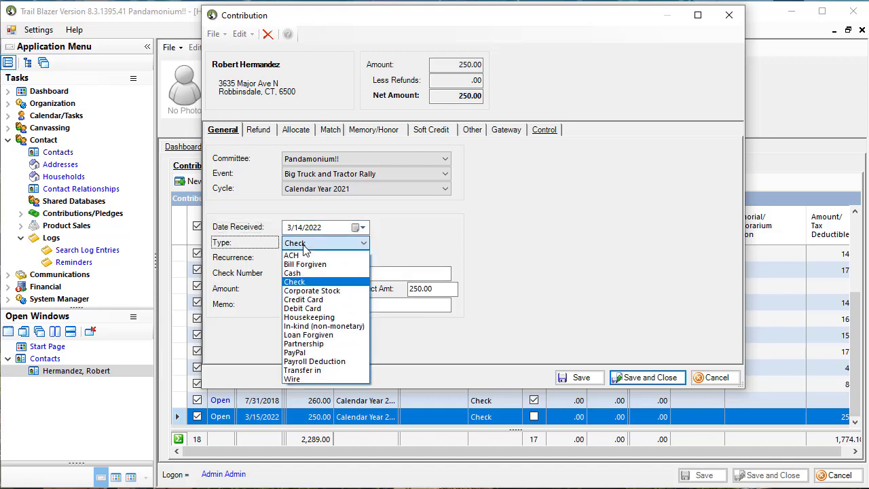
click(299, 282)
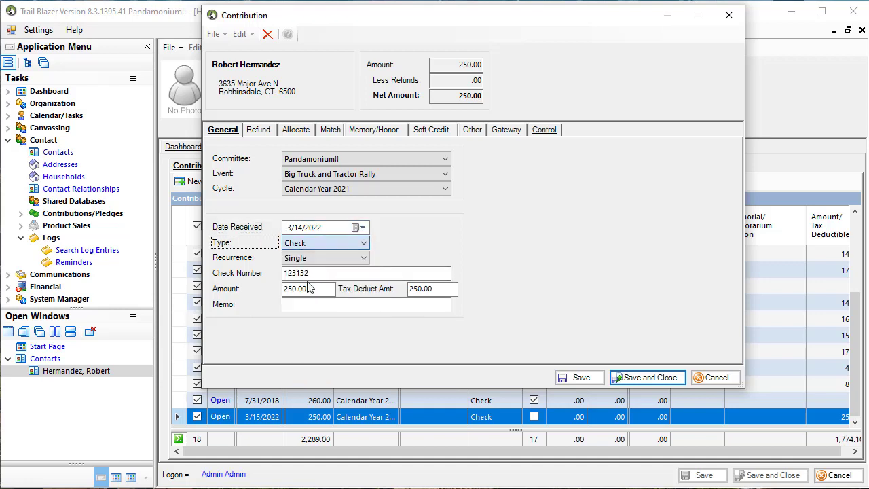
click(312, 242)
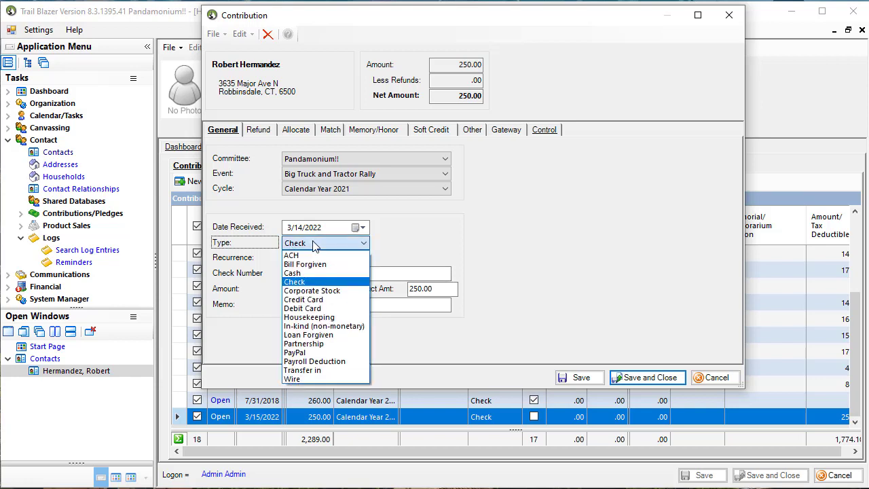
click(305, 281)
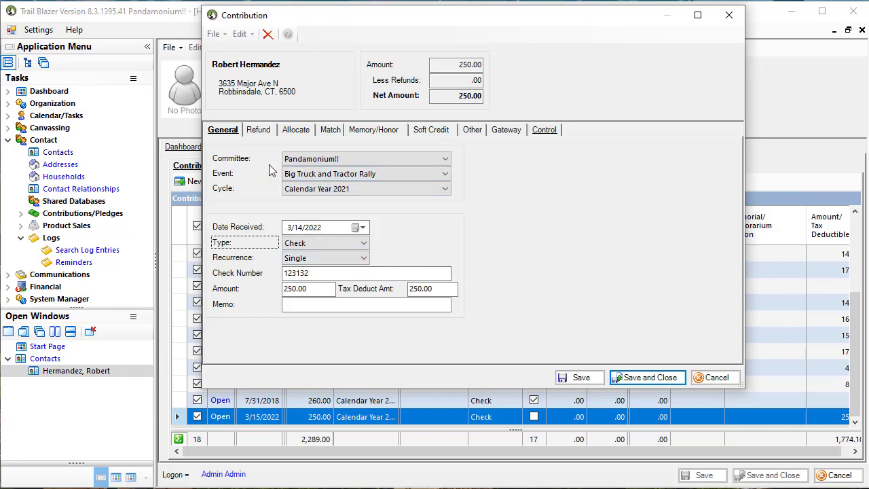
Step: Allocate 33 of the contribution to the Afterschool Program fund
click(293, 133)
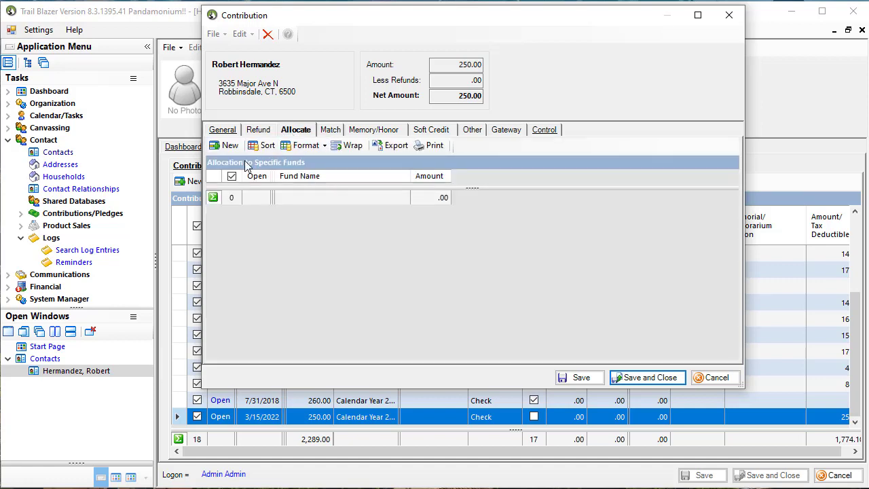
click(226, 145)
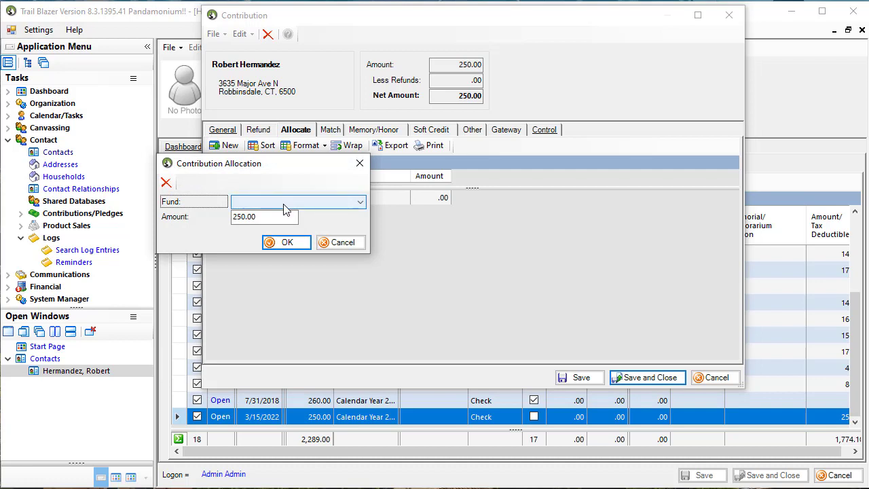
click(285, 202)
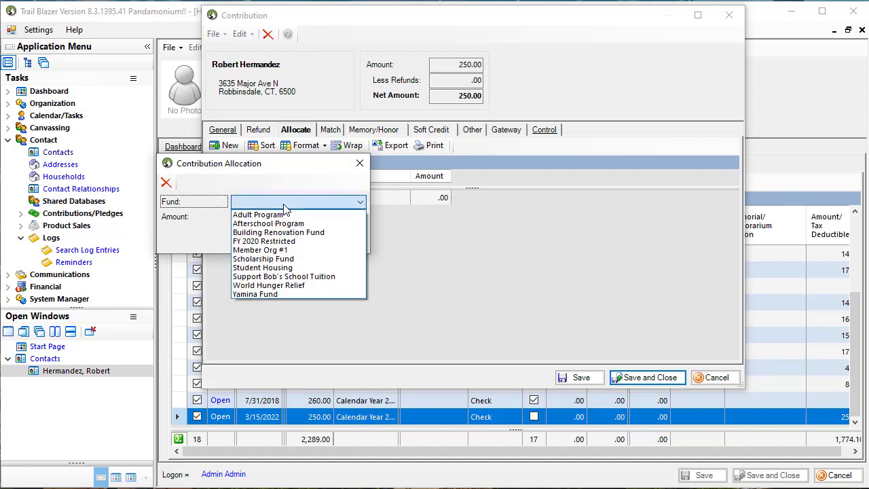
click(285, 224)
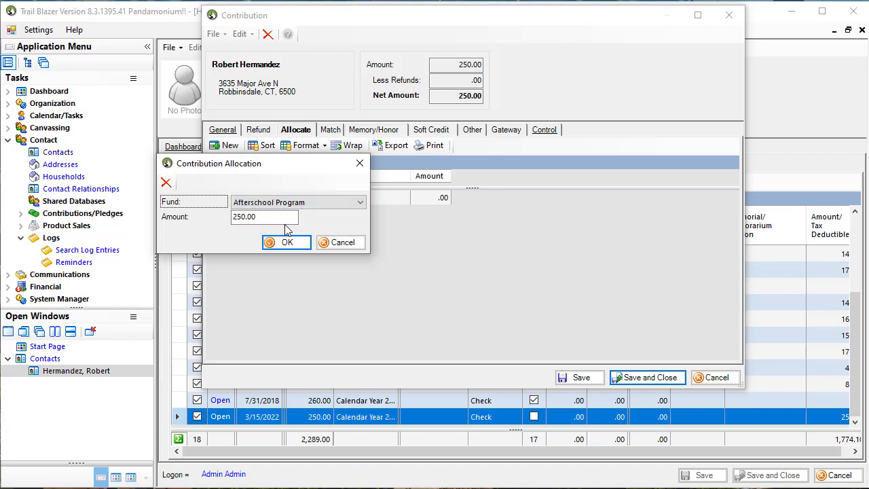
key(Tab)
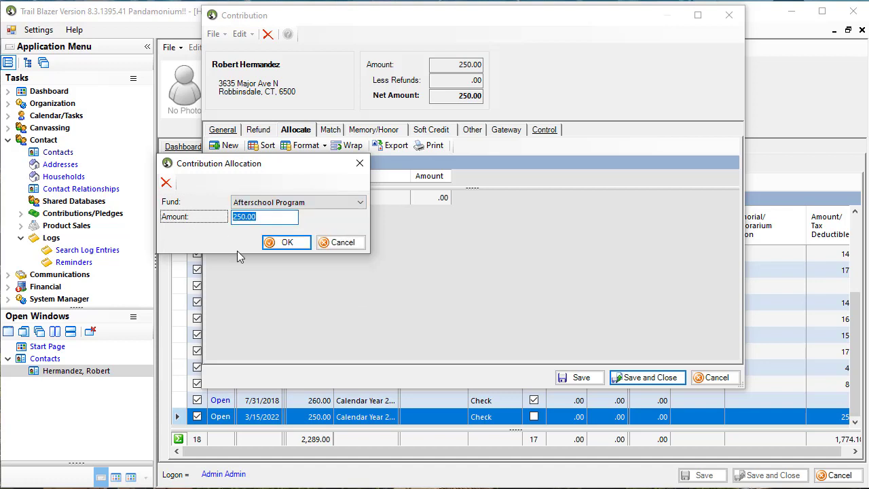
text(33)
click(287, 242)
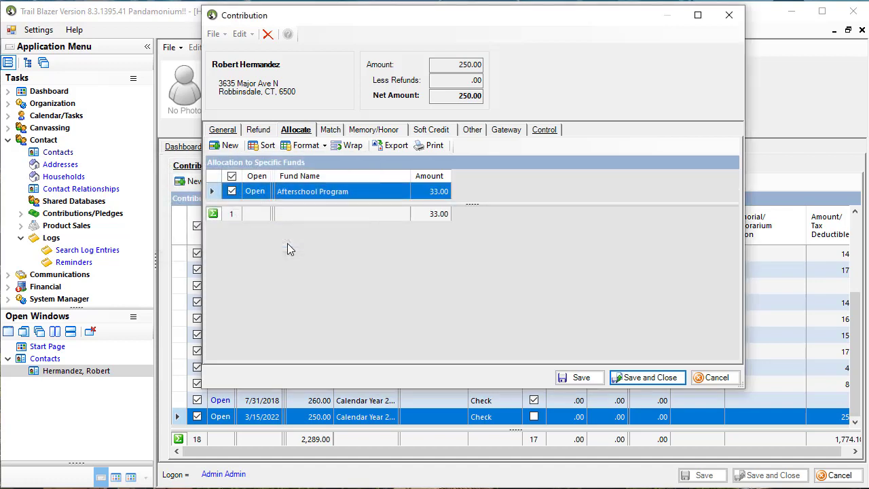
Step: Add a second allocation of 200.00 from the contribution to the Scholarship Fund
click(229, 146)
drag(242, 169, 283, 254)
key(Tab)
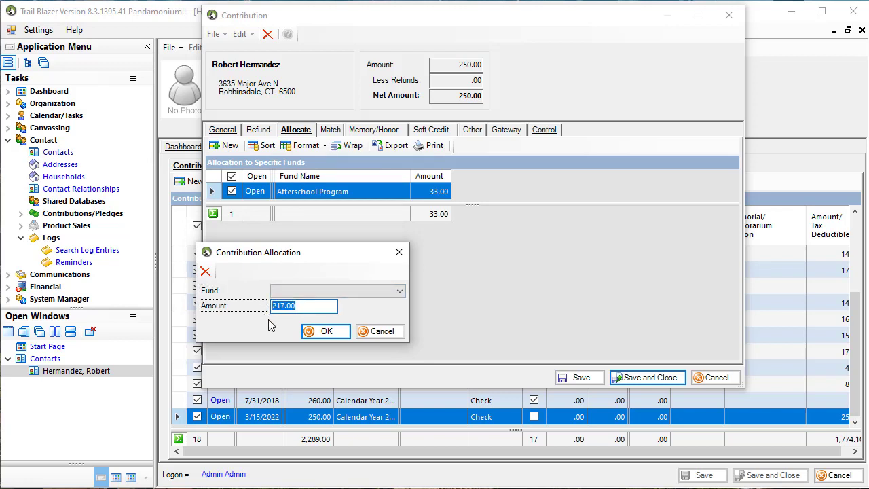
click(327, 292)
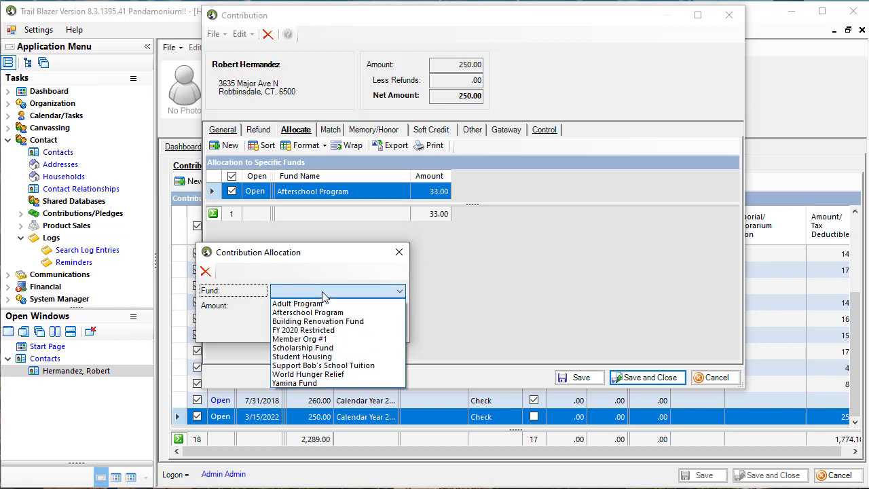
click(319, 348)
key(Tab)
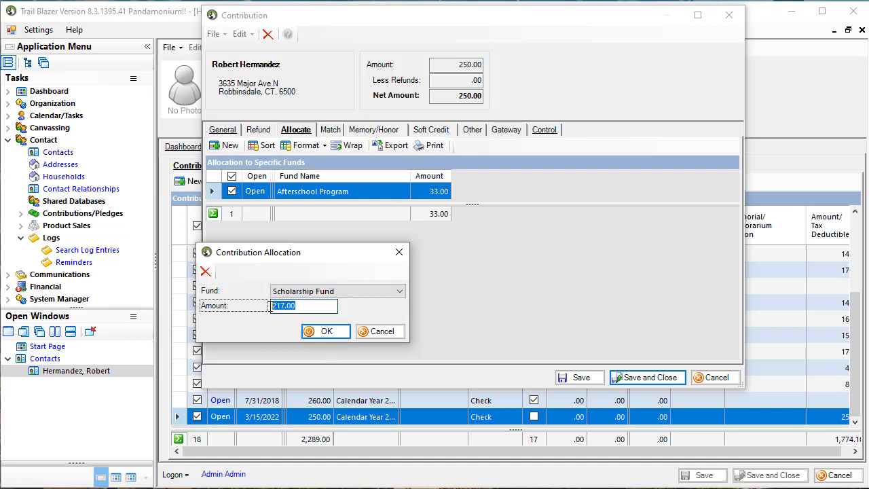
text(200.00)
click(326, 331)
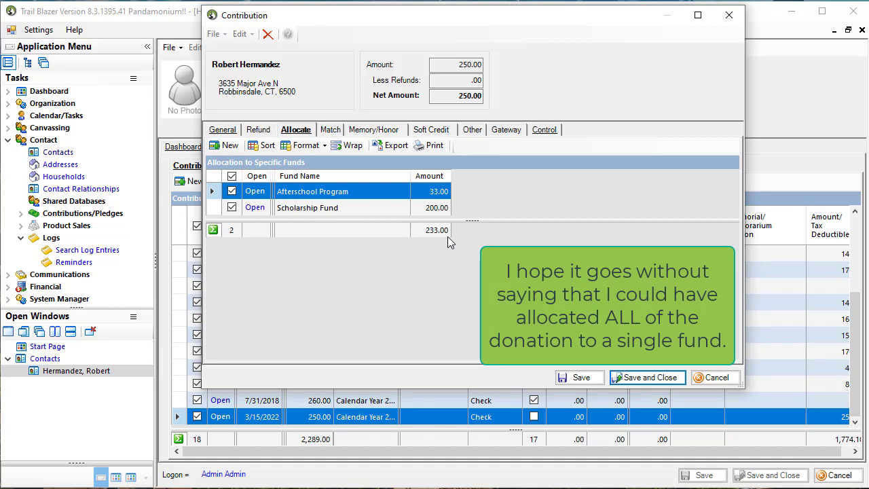
click(478, 97)
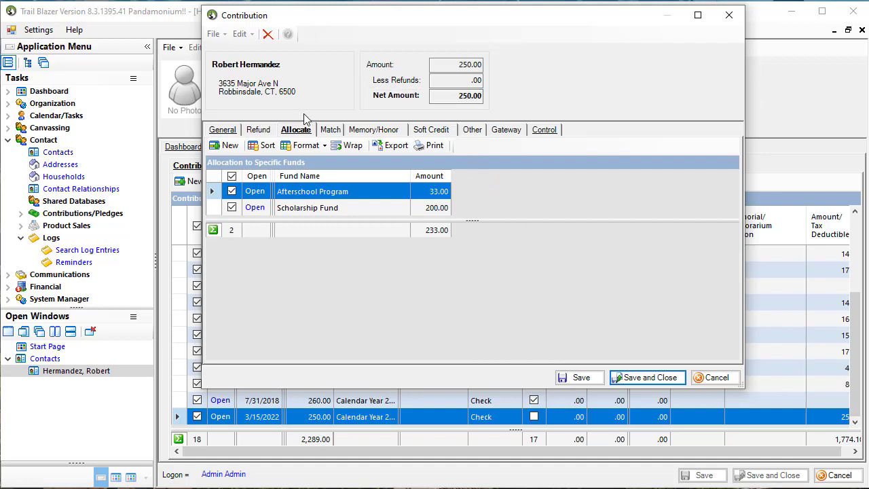
Step: Add a matching contribution from Ameriprise Financial with an expected amount of 250.00
click(330, 131)
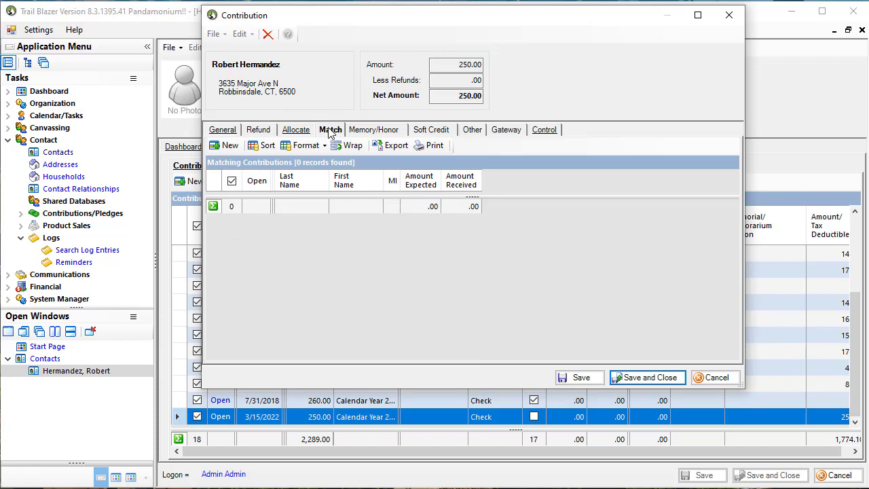
click(229, 147)
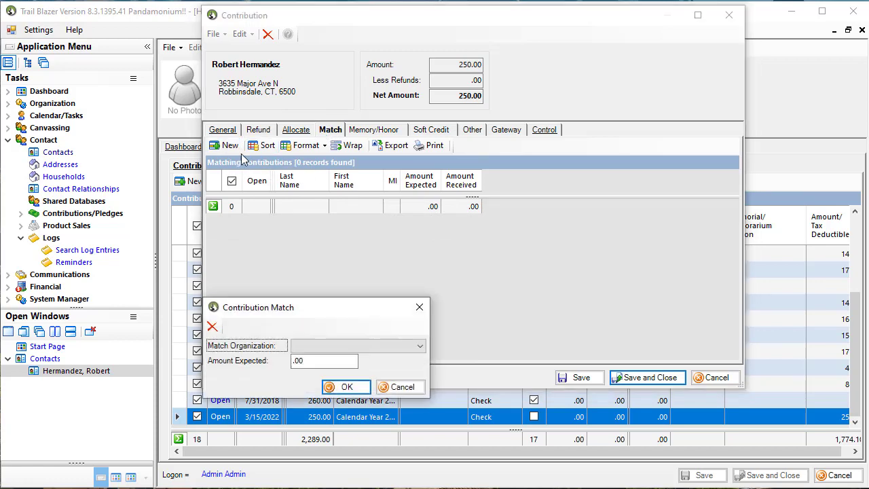
click(306, 347)
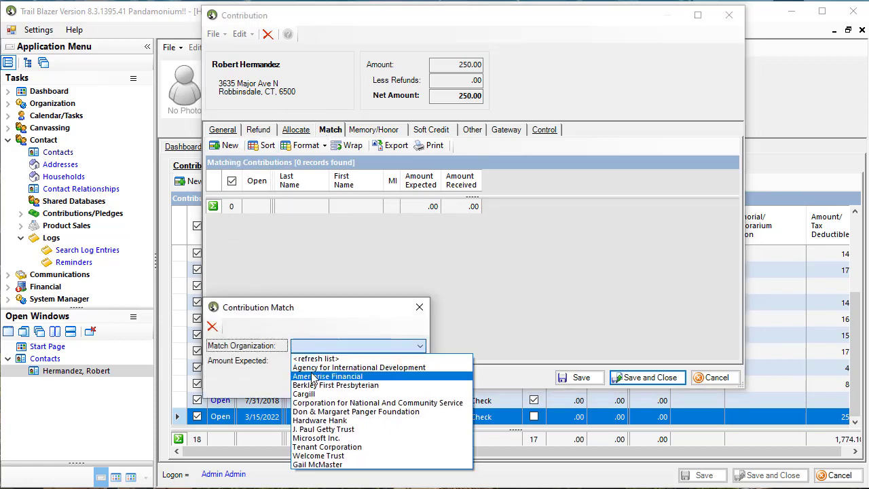
click(327, 376)
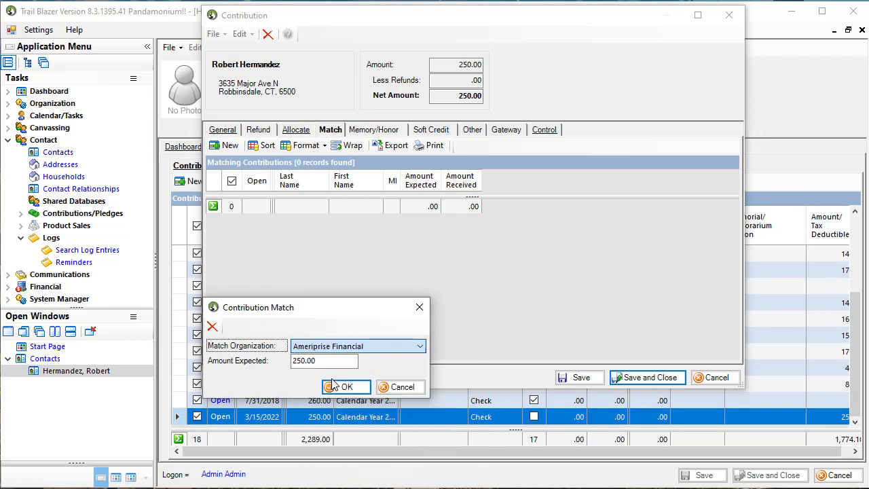
click(327, 362)
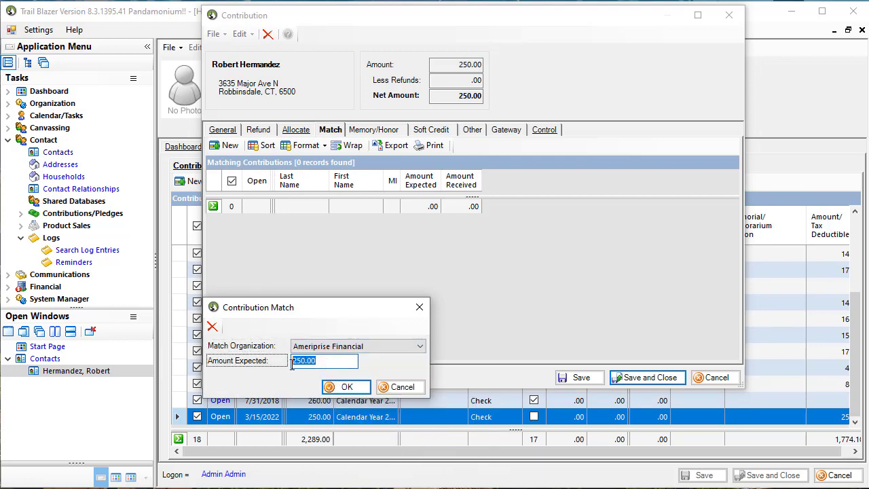
click(345, 386)
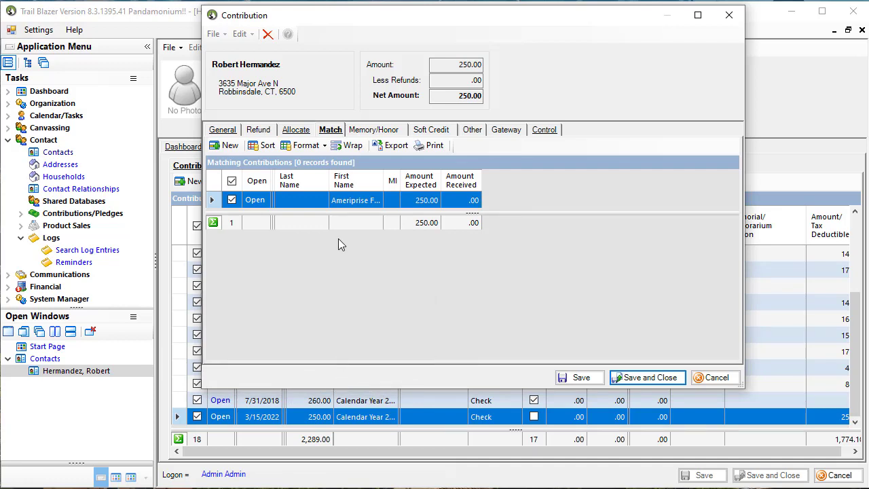
Step: Mark the contribution as given "in honor of" and enter the honoree's full name in the memorial/honorarium information
click(370, 131)
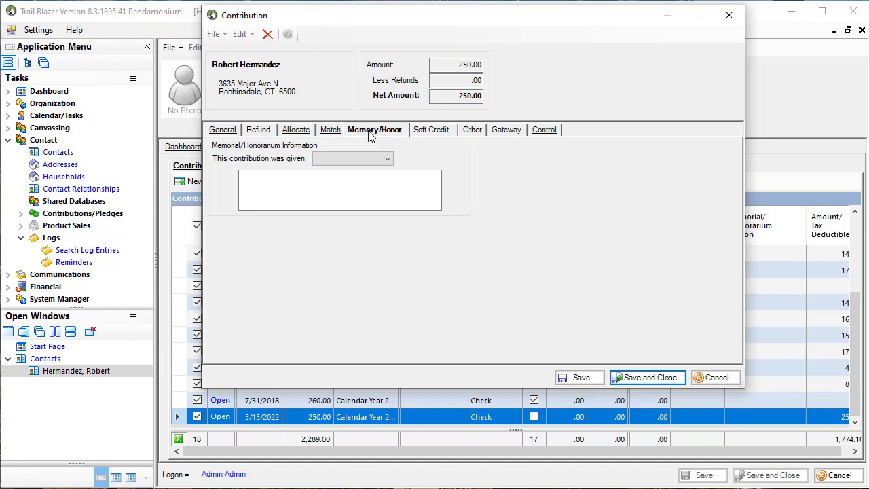
click(365, 159)
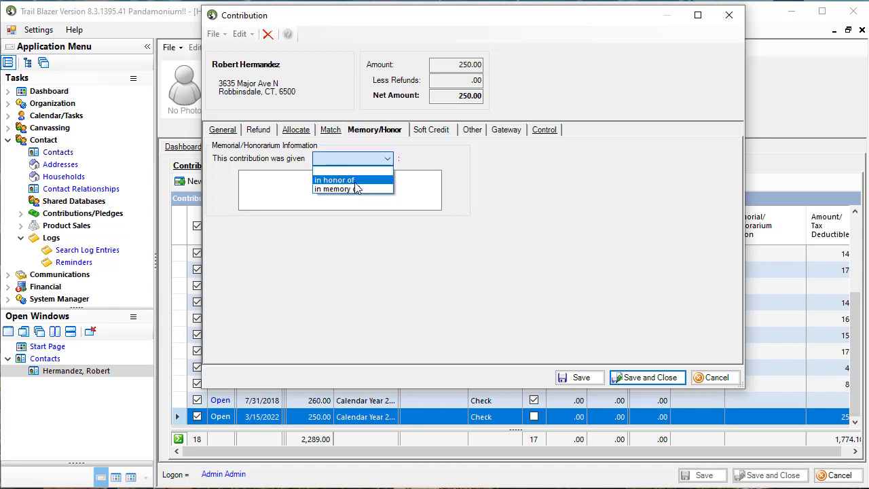
click(353, 181)
click(320, 185)
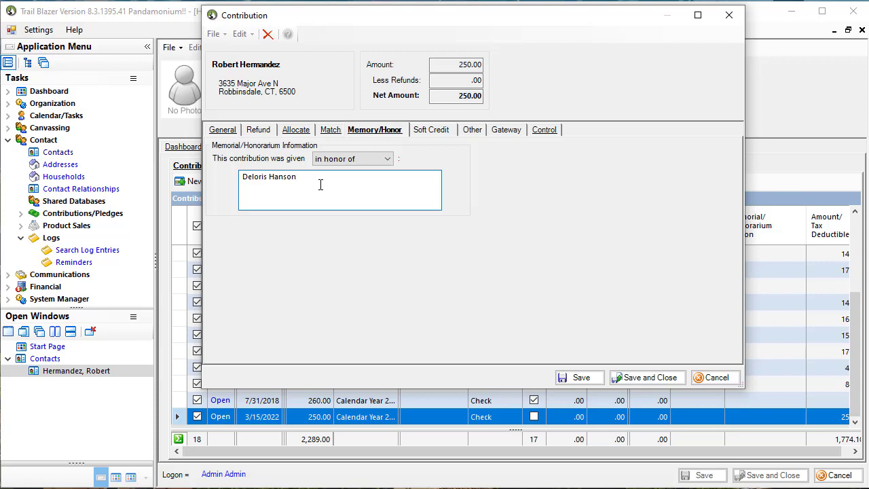
click(267, 176)
key(BackSpace)
text(es)
Step: Start a new soft credit, search for the honoree by name, and create them as a new individual contact to receive it
click(428, 133)
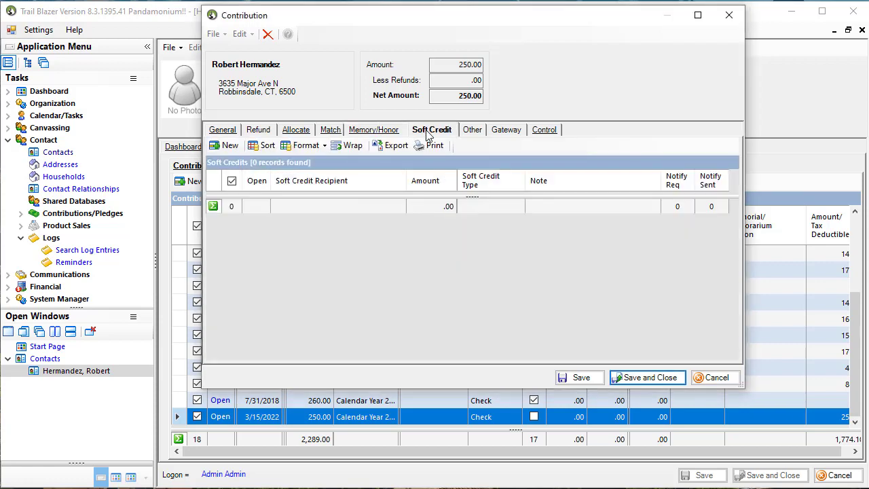
click(233, 150)
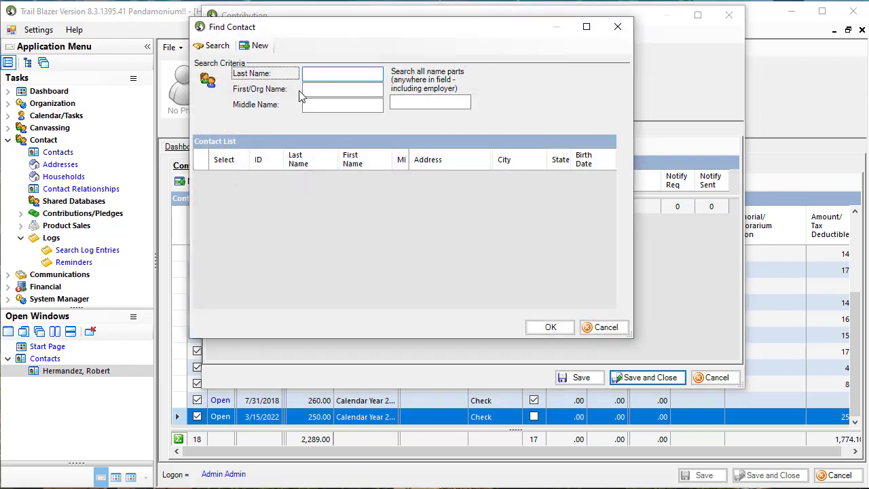
key(Tab)
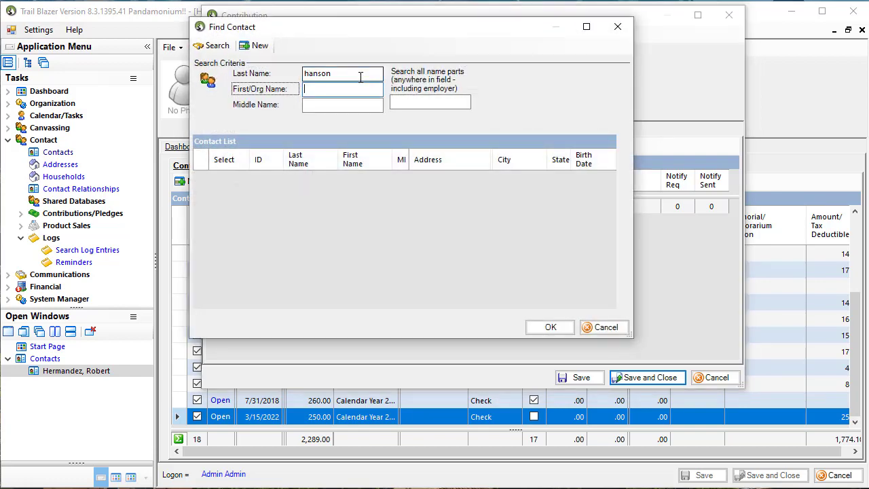
key(Return)
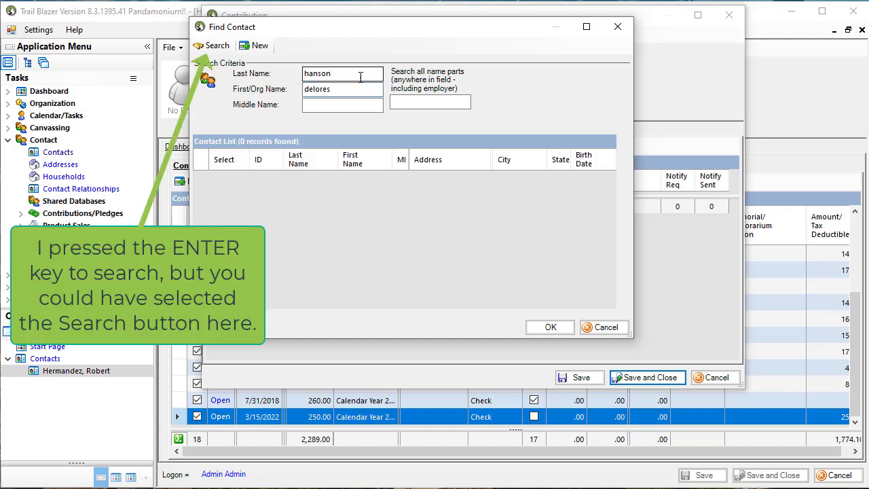
click(248, 47)
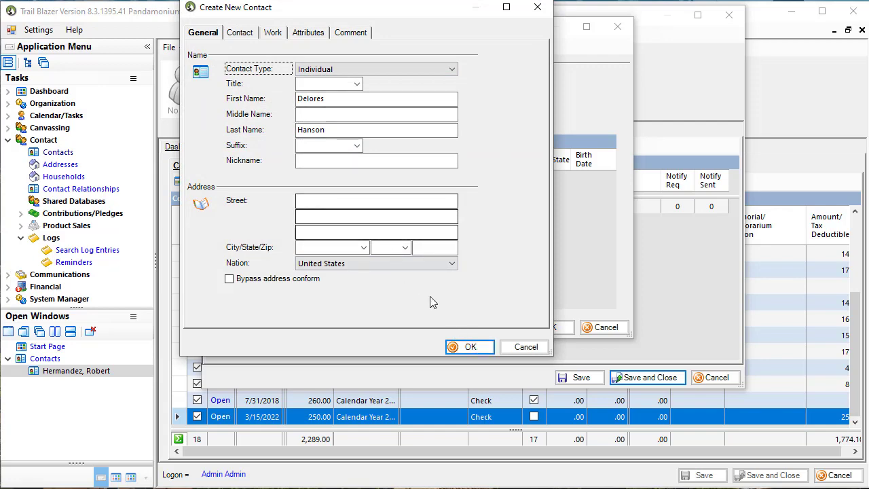
click(468, 349)
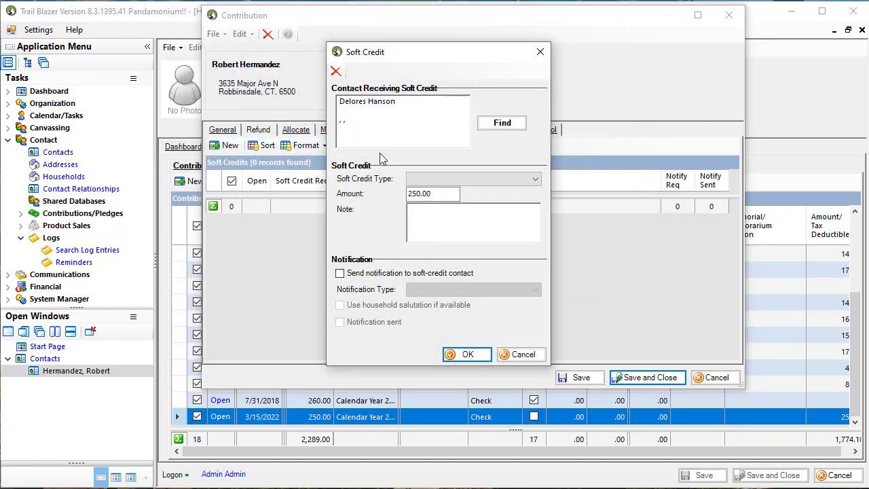
Step: Set the soft credit type to In Honor Of, request a "contribution made in your honor" notification, and save and close the contribution
click(429, 180)
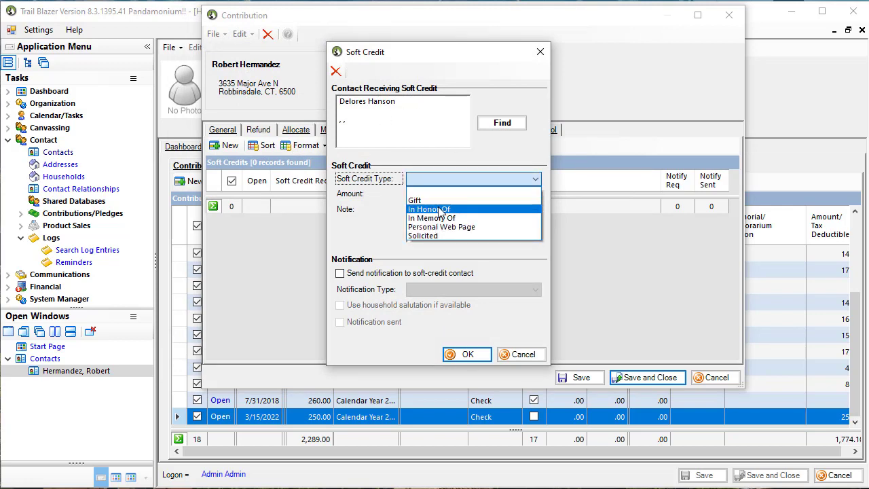
click(440, 209)
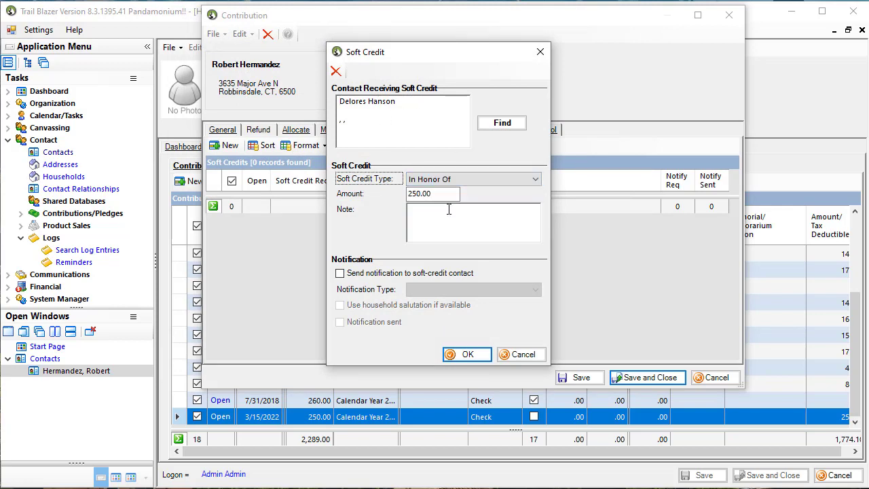
click(384, 274)
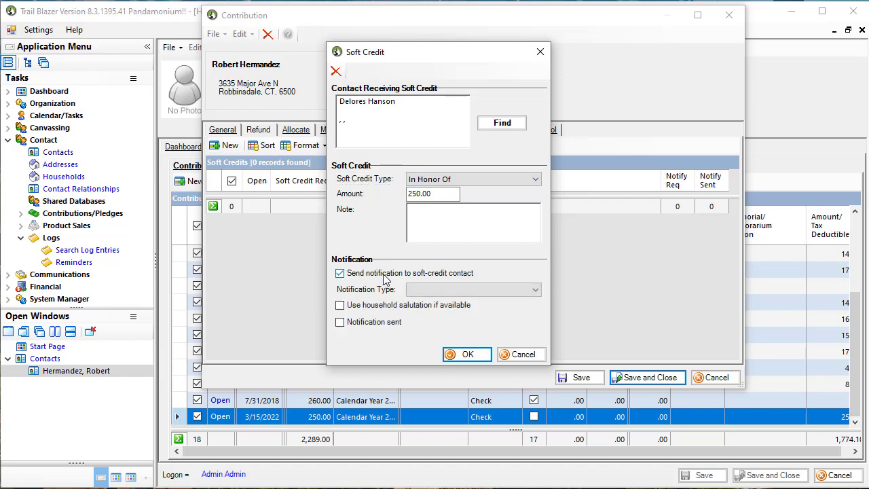
click(416, 292)
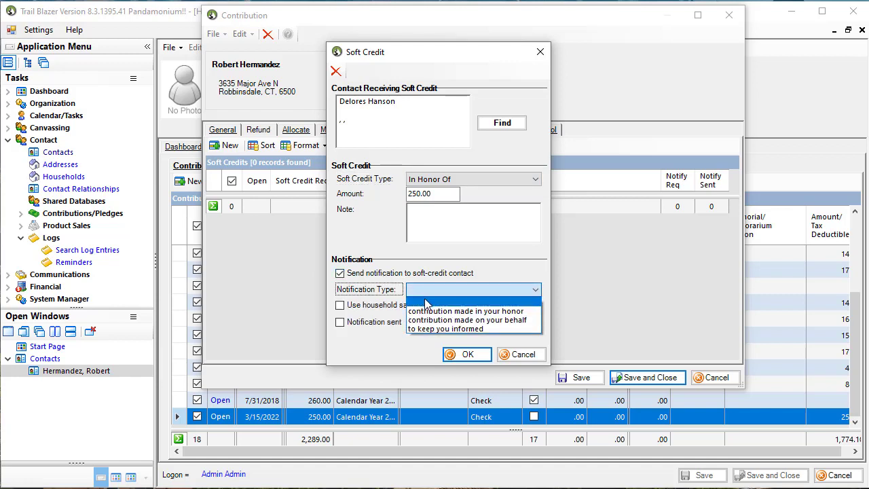
click(429, 311)
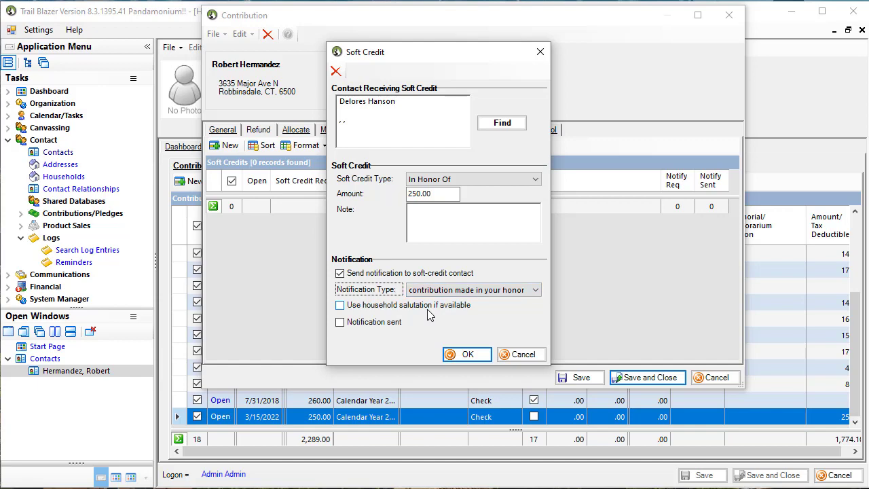
click(468, 357)
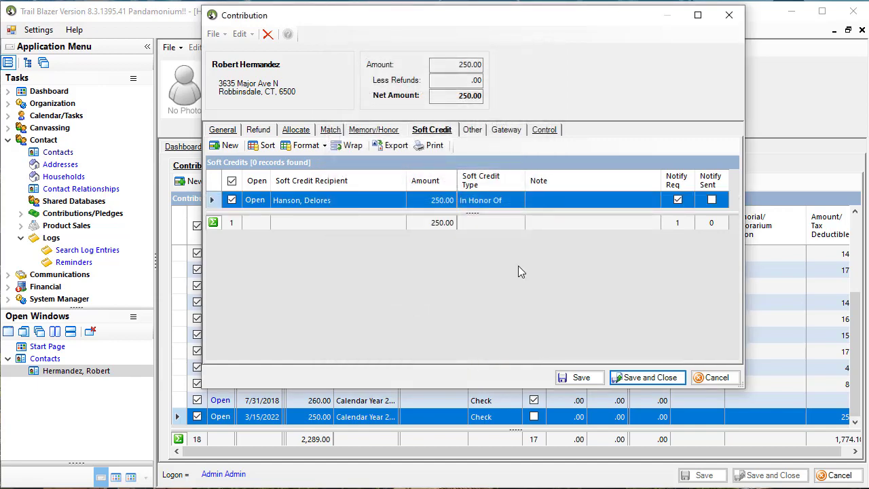
click(628, 382)
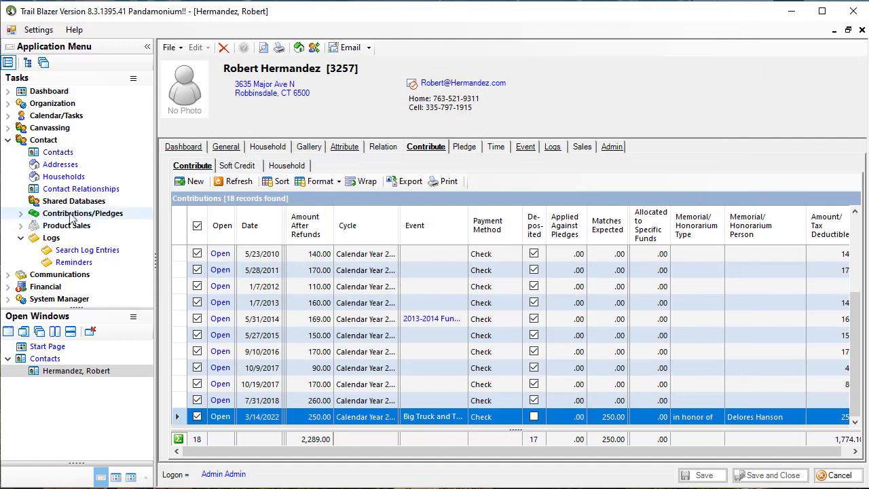
Step: Search the Pandamonium!! committee's contributions list for entries dated from 3/14/2022 to 3/14/2022
click(21, 215)
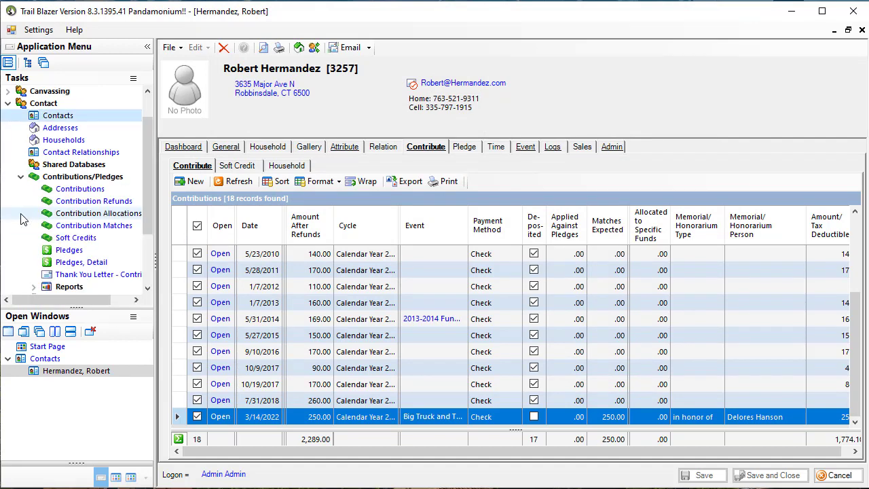
click(73, 190)
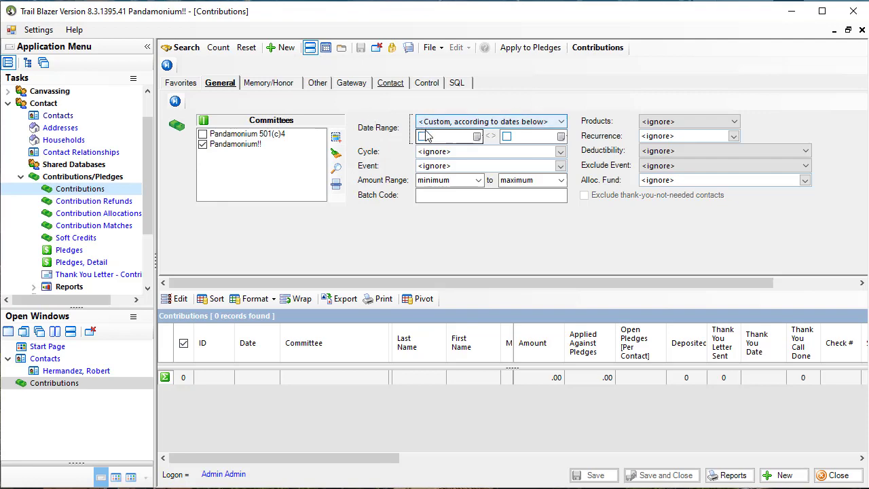
click(423, 136)
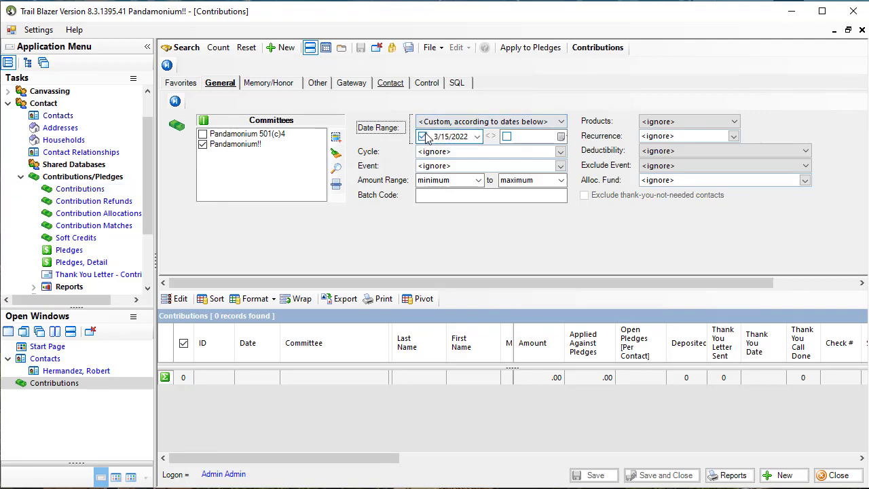
click(446, 136)
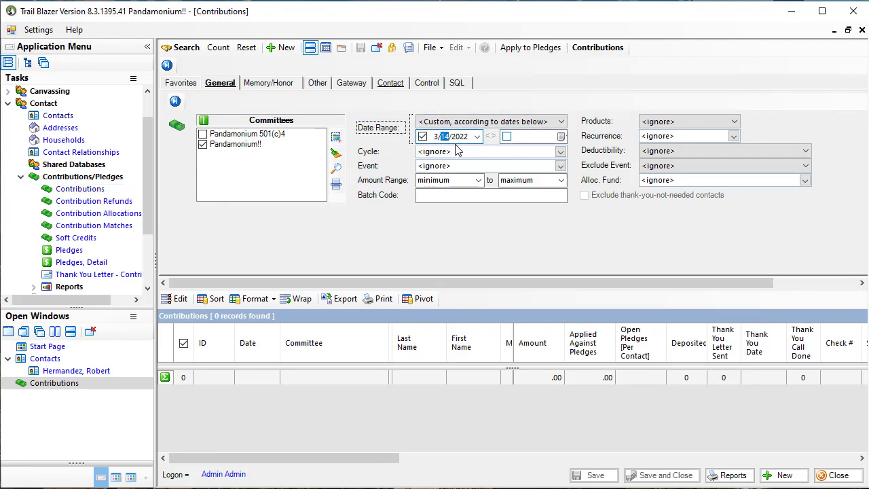
click(506, 137)
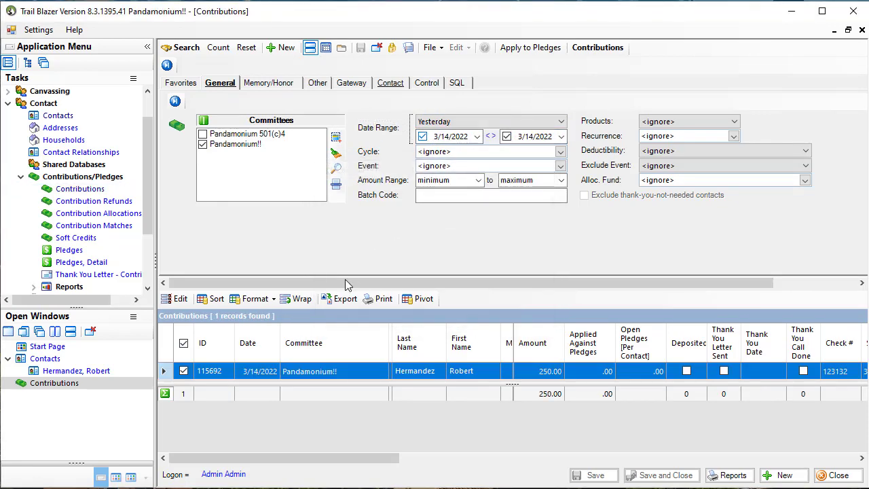
Step: Search the soft credits list for the date range 3/14/2022 to 3/14/2022 and examine the recipient and contributor columns
click(95, 245)
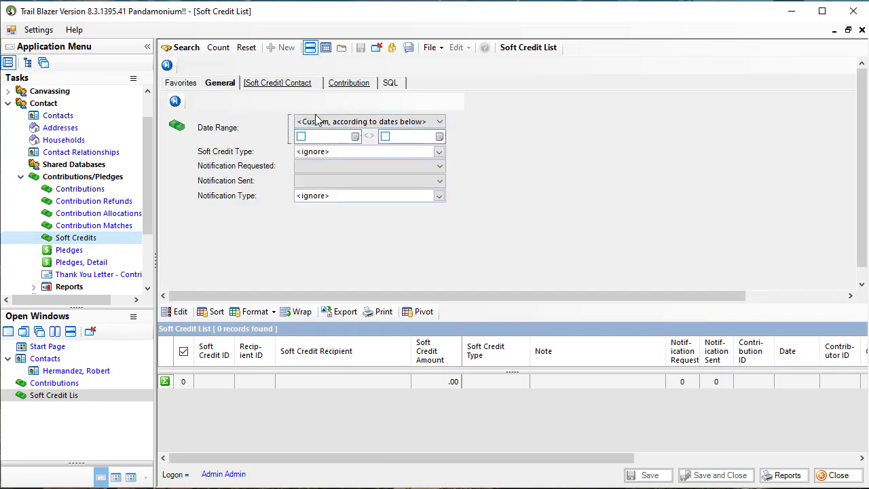
click(302, 136)
click(322, 142)
key(Down)
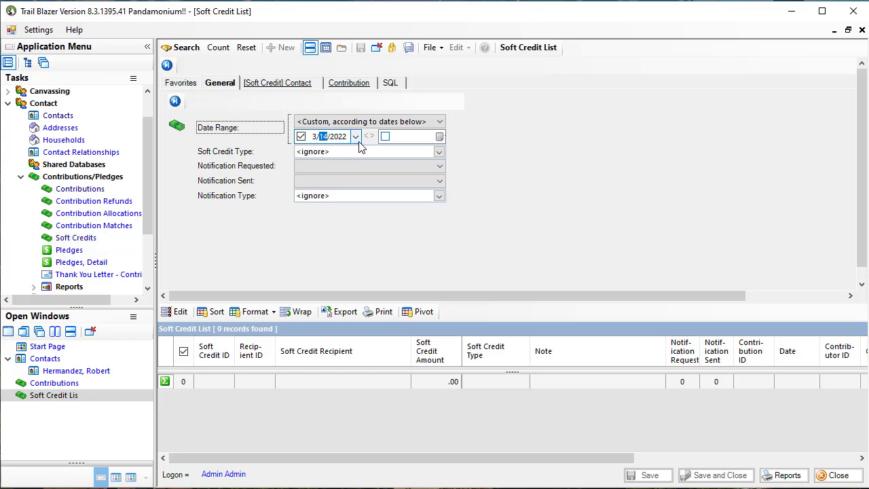
click(385, 136)
key(Down)
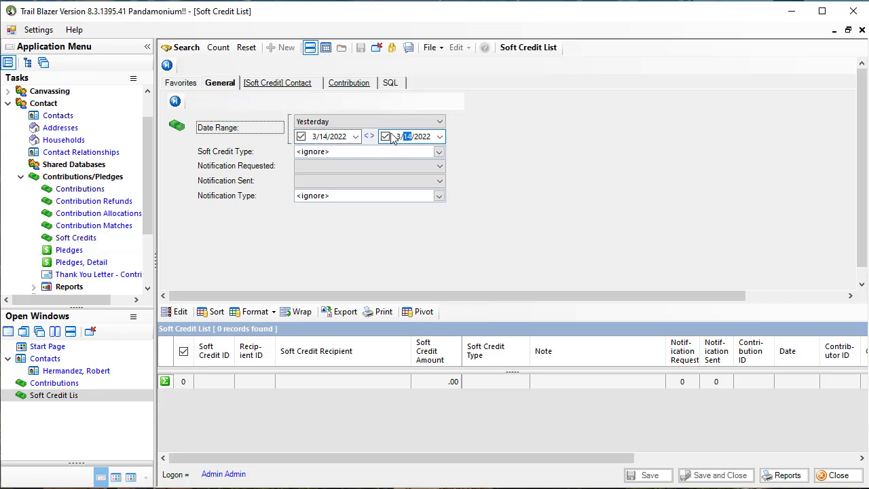
click(333, 122)
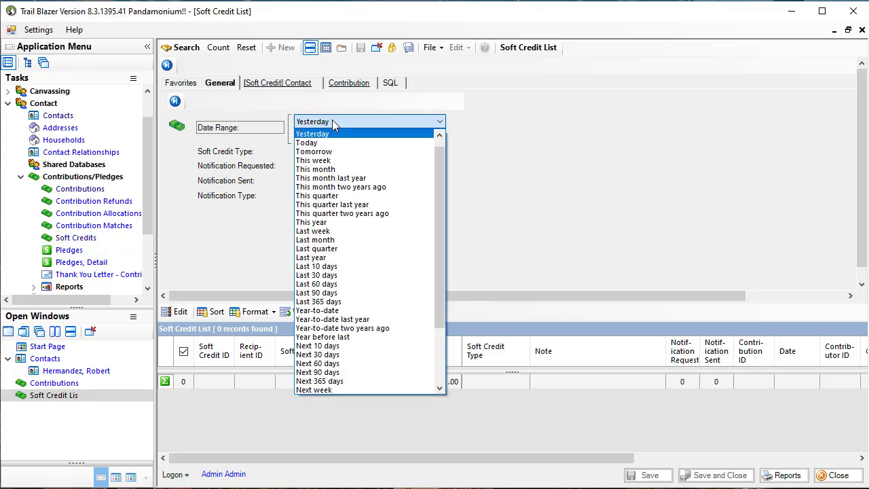
click(332, 120)
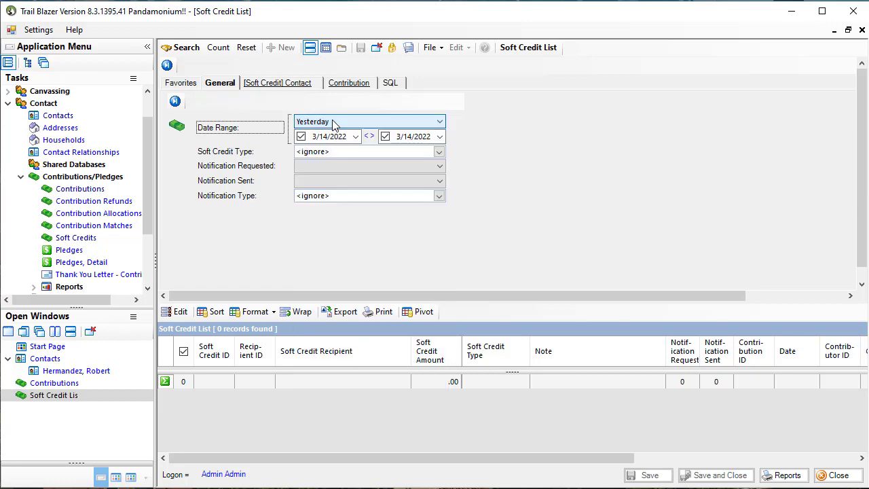
click(189, 51)
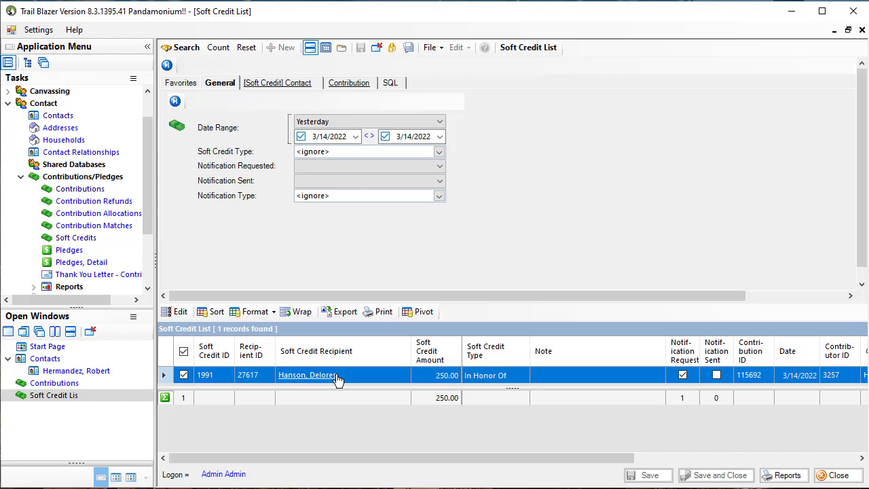
drag(432, 455, 611, 474)
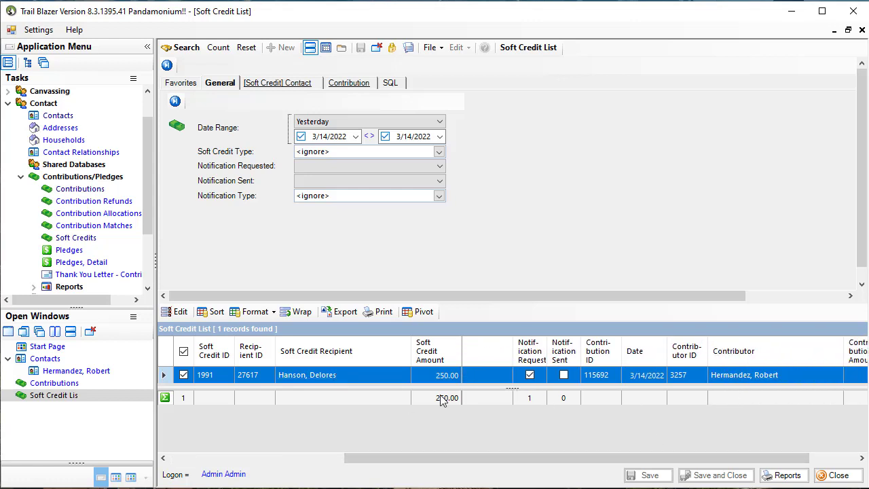
Step: Search the unpaid contribution matches whose contribution date range is Yesterday
click(95, 227)
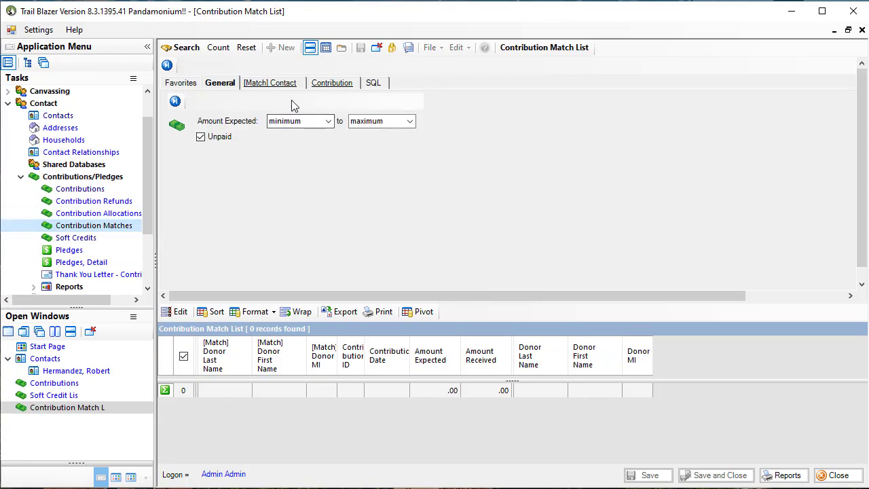
click(322, 86)
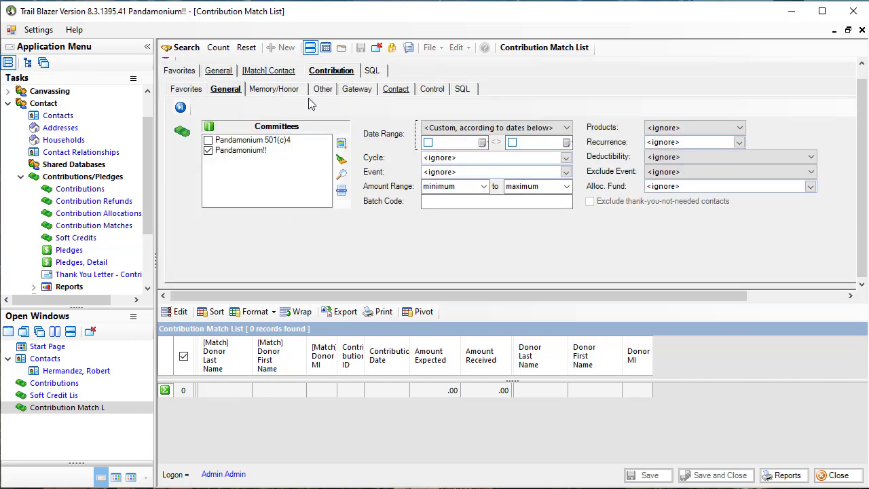
click(444, 129)
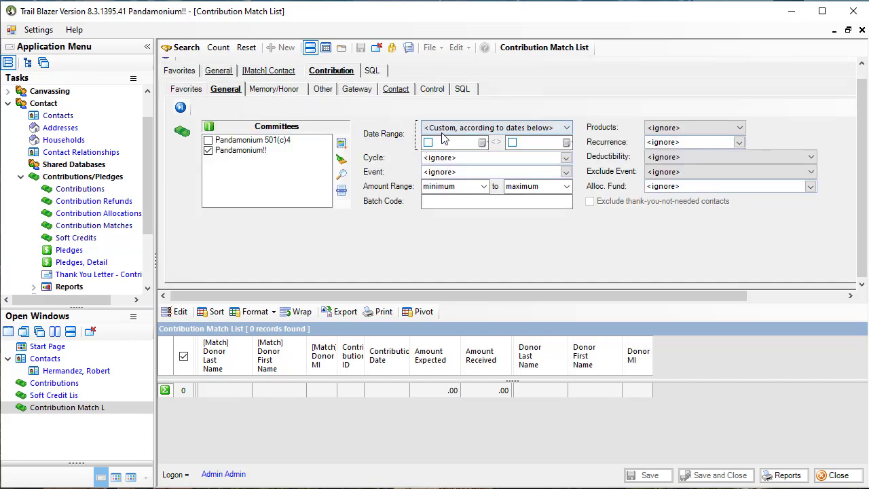
click(440, 149)
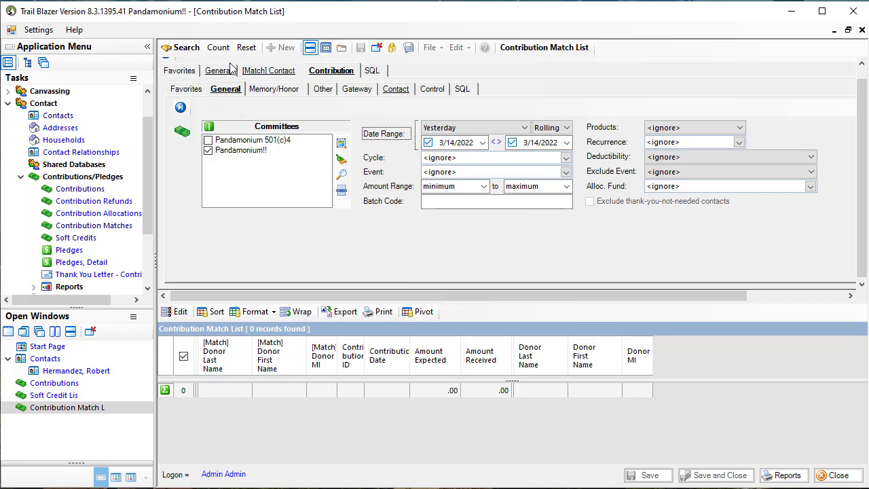
click(192, 50)
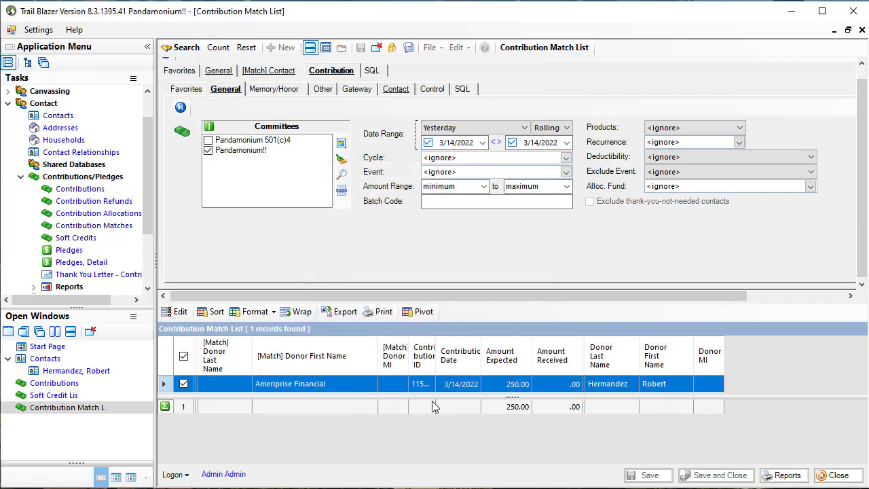